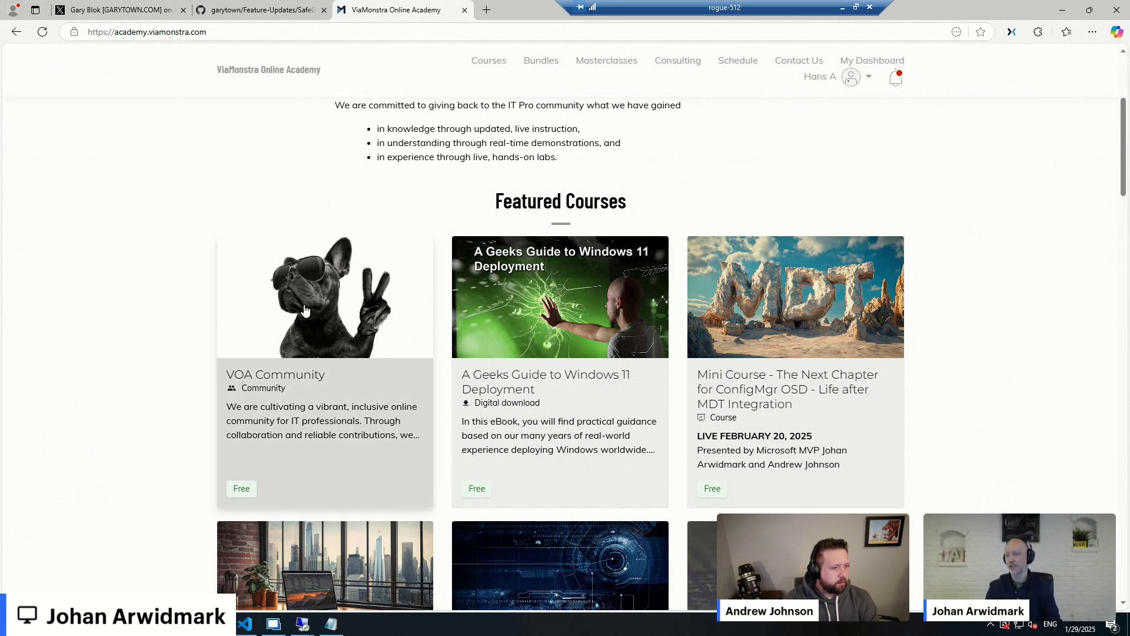
- In File Explorer, browse to E:\Demo\Intune\OpenIntuneBaseline
key("alt+Tab")
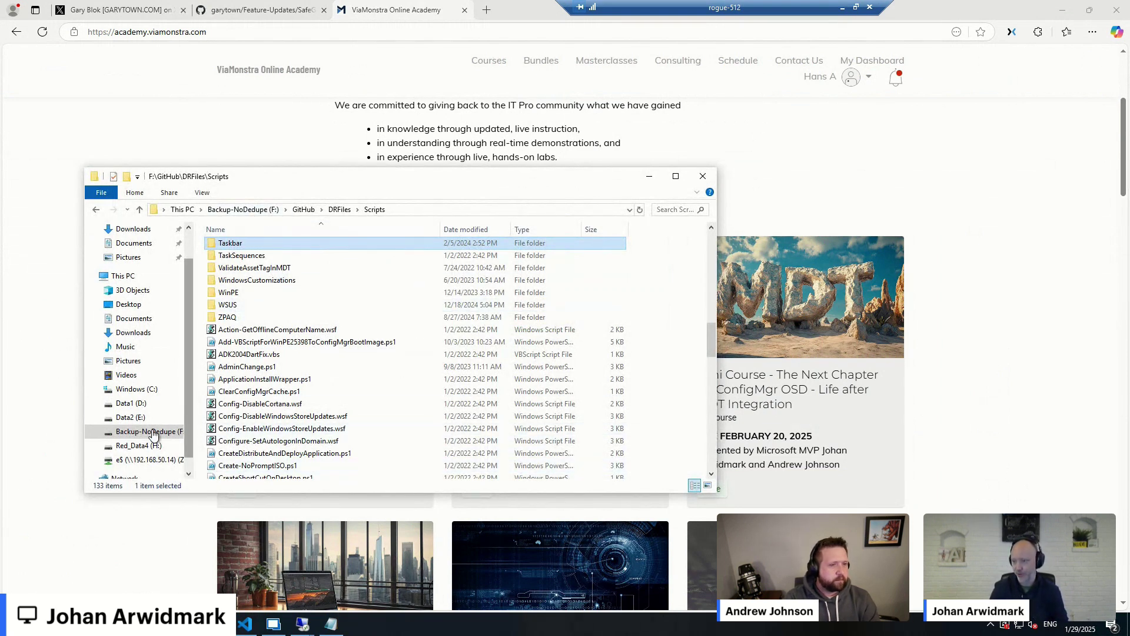
left_click(131, 417)
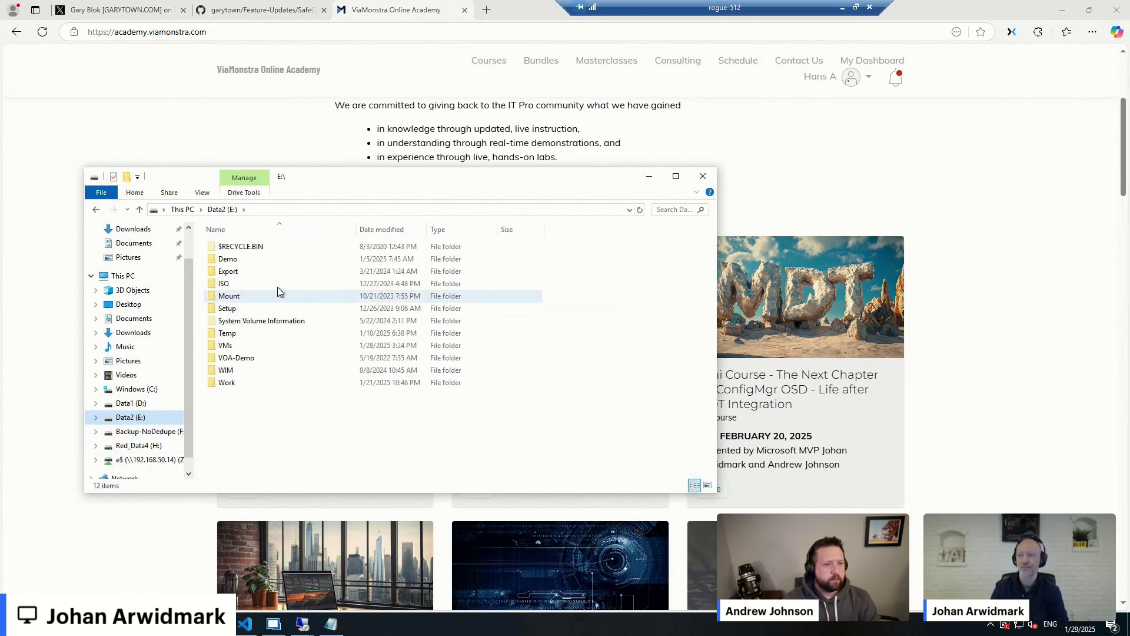
double_click(230, 260)
type("int")
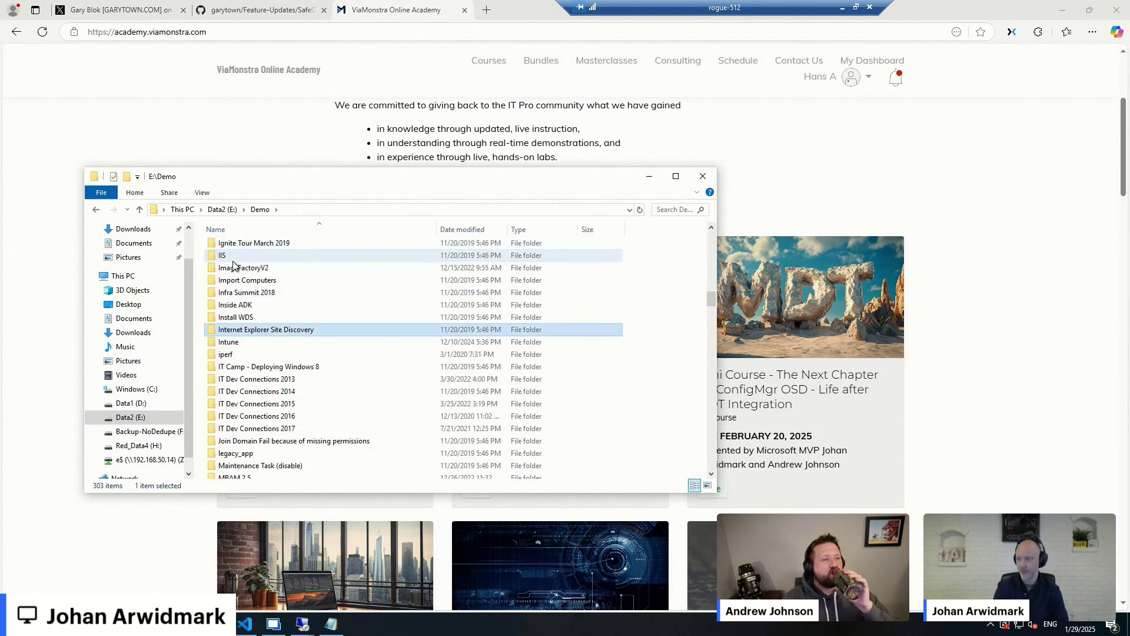
key("Return")
key("alt+Left")
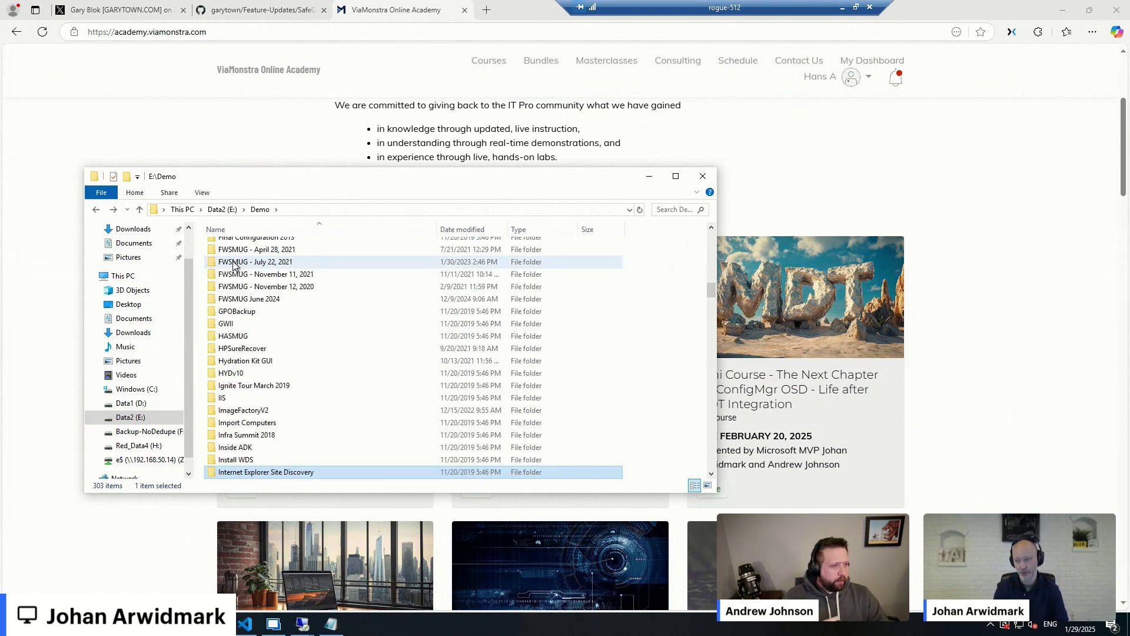
key("Down")
key("Return")
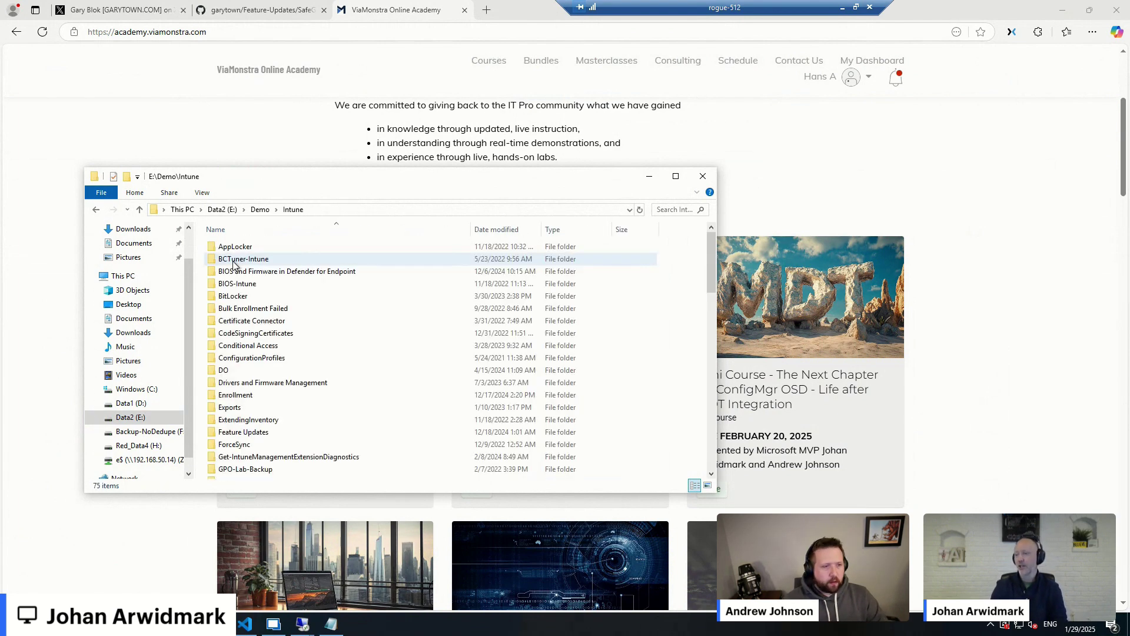
scroll(352, 341, "down", 1)
scroll(376, 394, "down", 3)
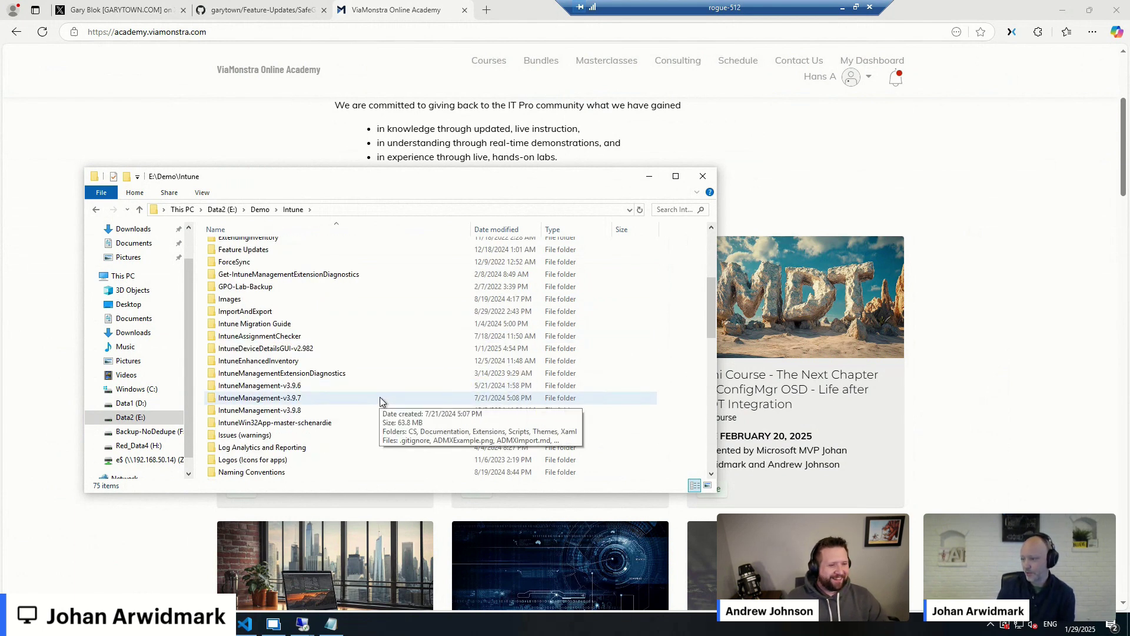
scroll(379, 397, "down", 4)
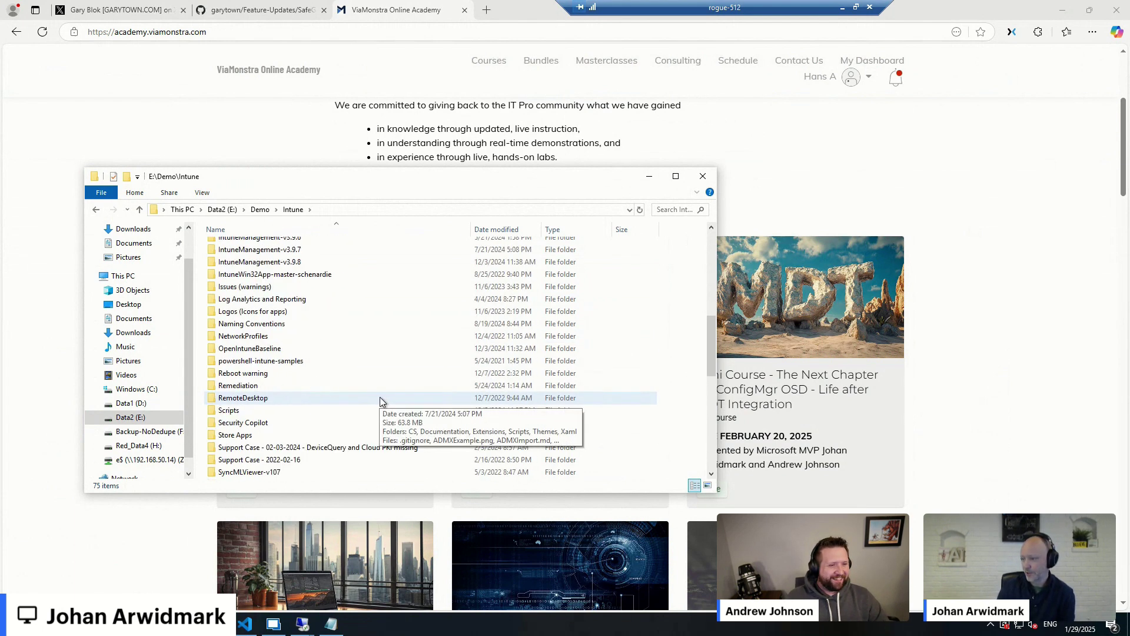
double_click(270, 348)
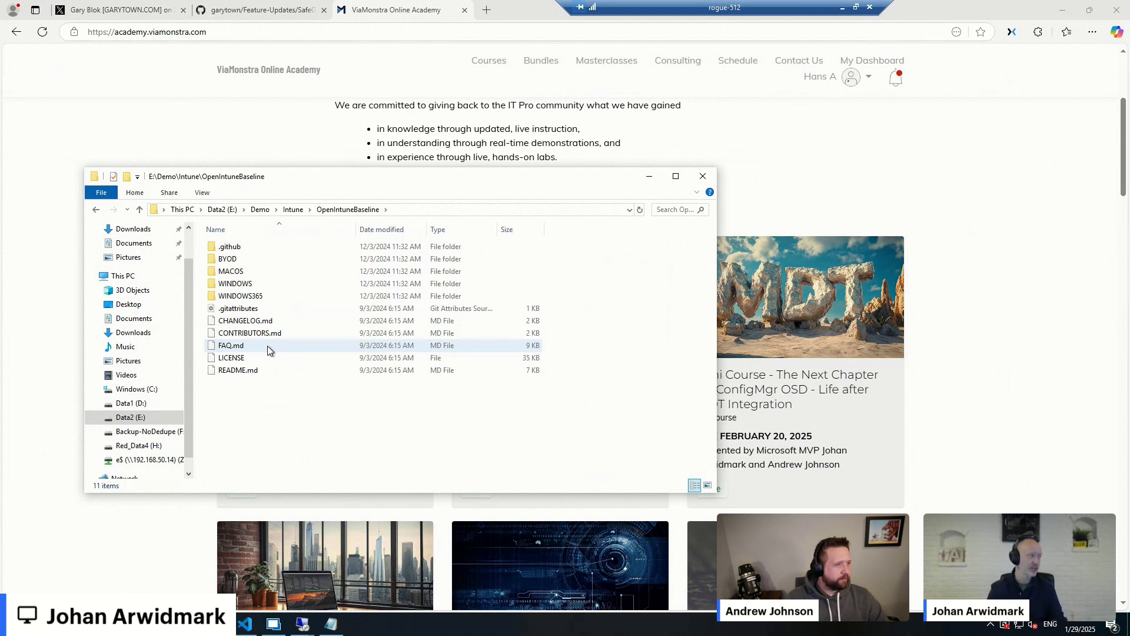
- Copy the folder name OpenIntuneBaseline from the address bar
left_click(417, 209)
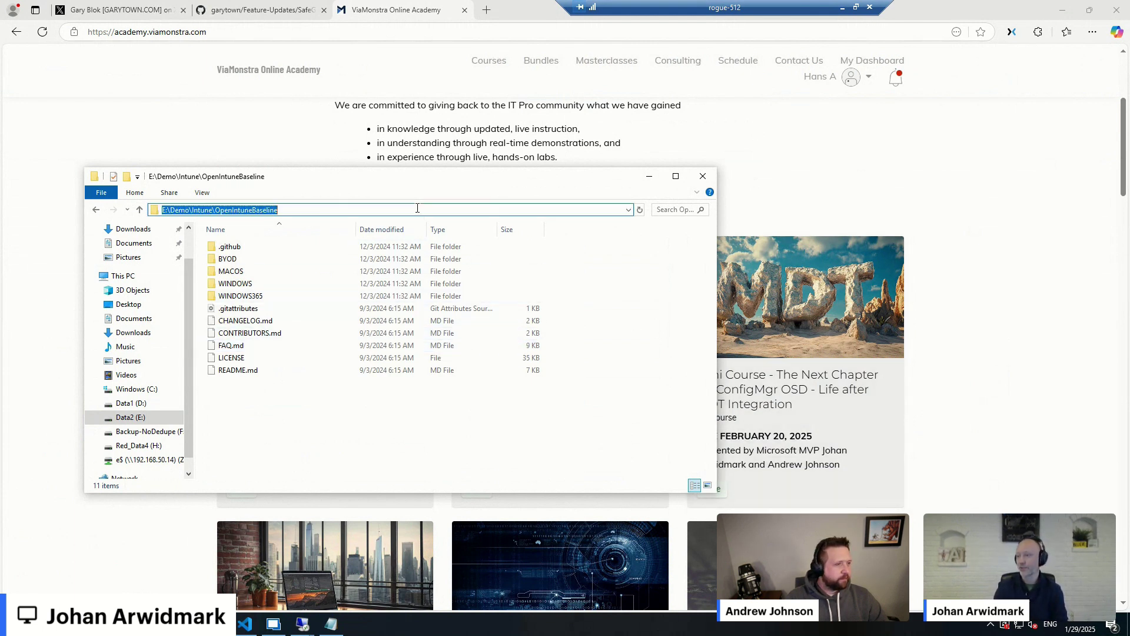
key("End")
key("ctrl+shift+Left")
key("ctrl+c")
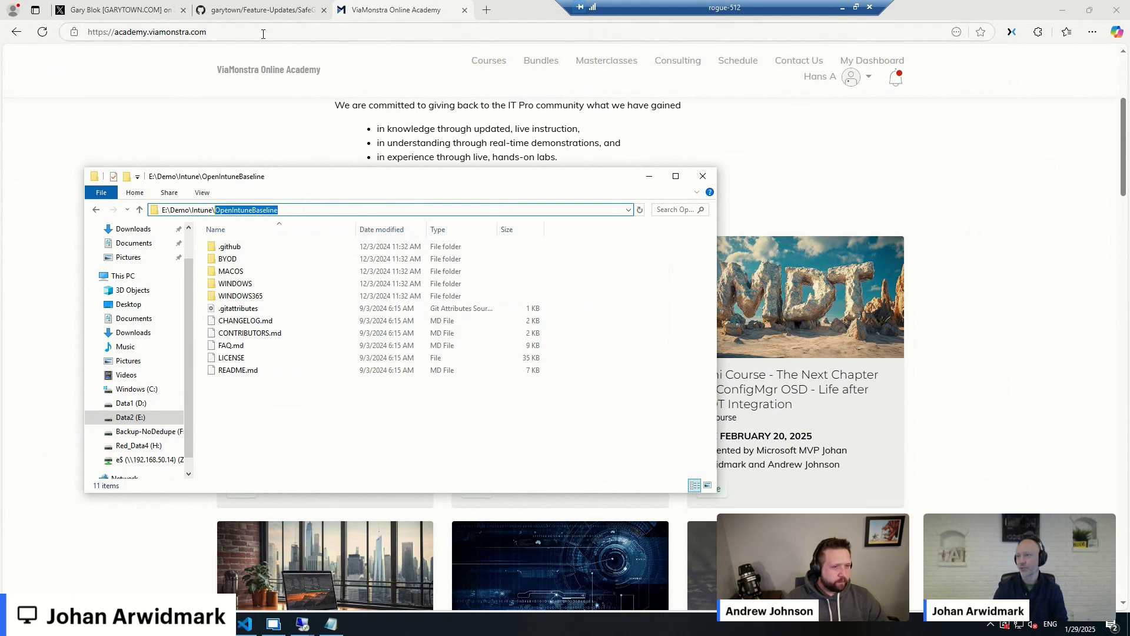
- Search Google for the pasted name OpenIntuneBaseline
left_click(263, 34)
type("go")
key("Return")
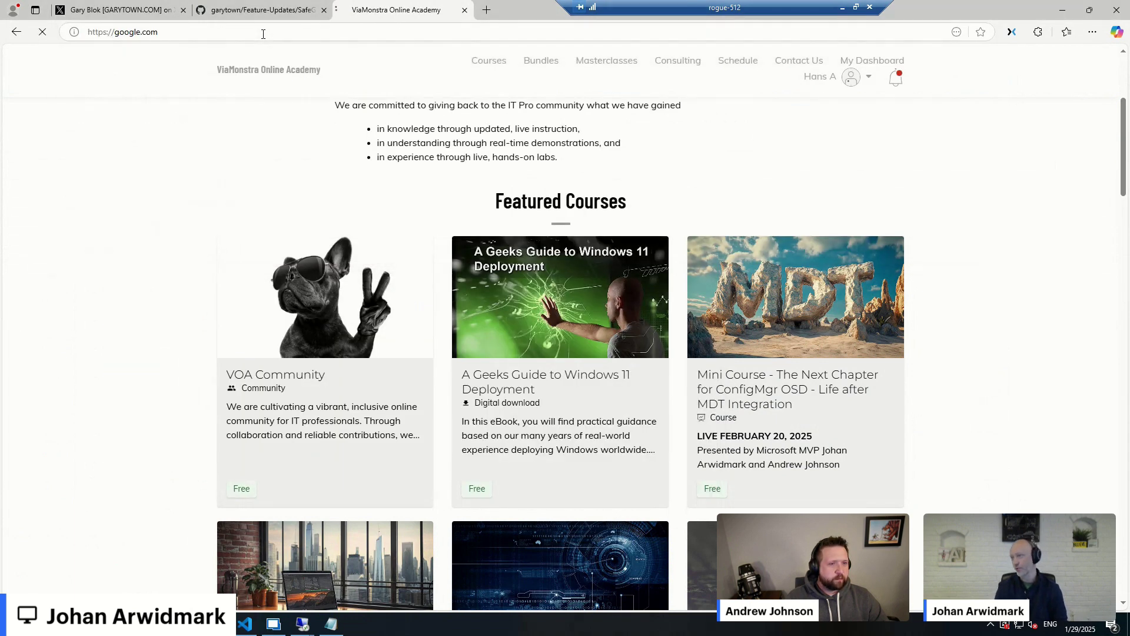
key("ctrl+v")
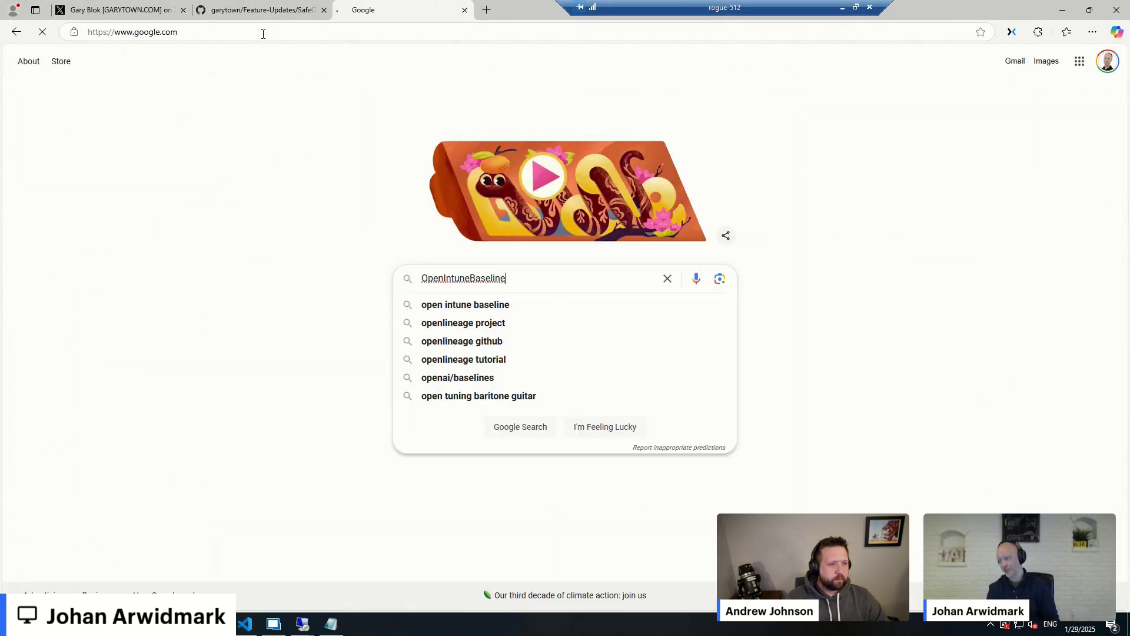
key("Return")
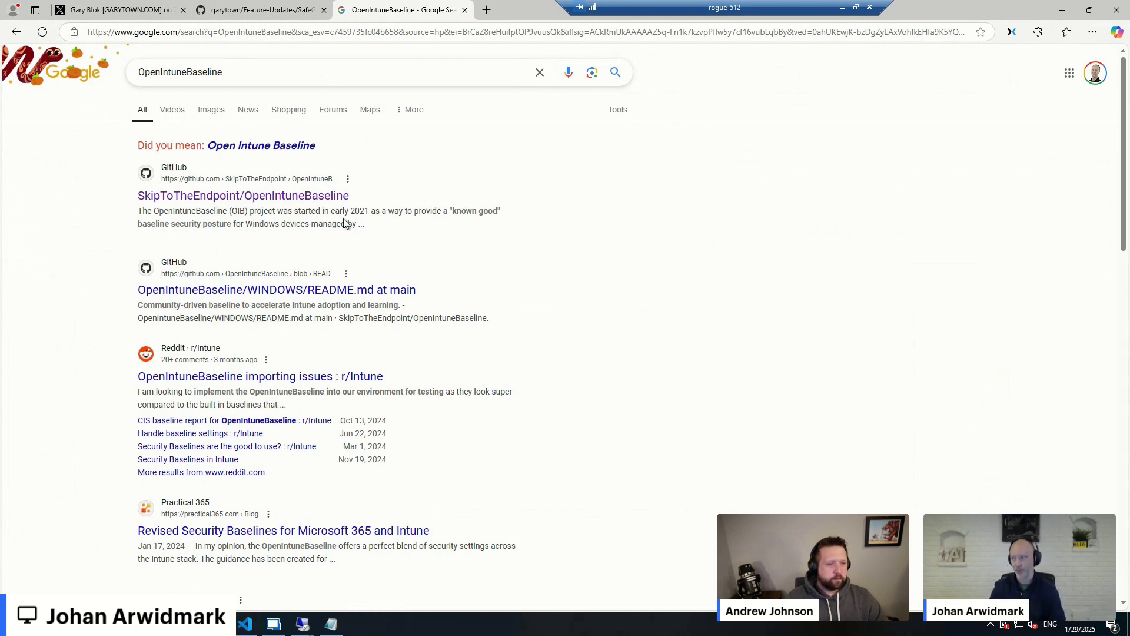
- Open the SkipToTheEndpoint/OpenIntuneBaseline GitHub result and glance at its Code download options
left_click(330, 196)
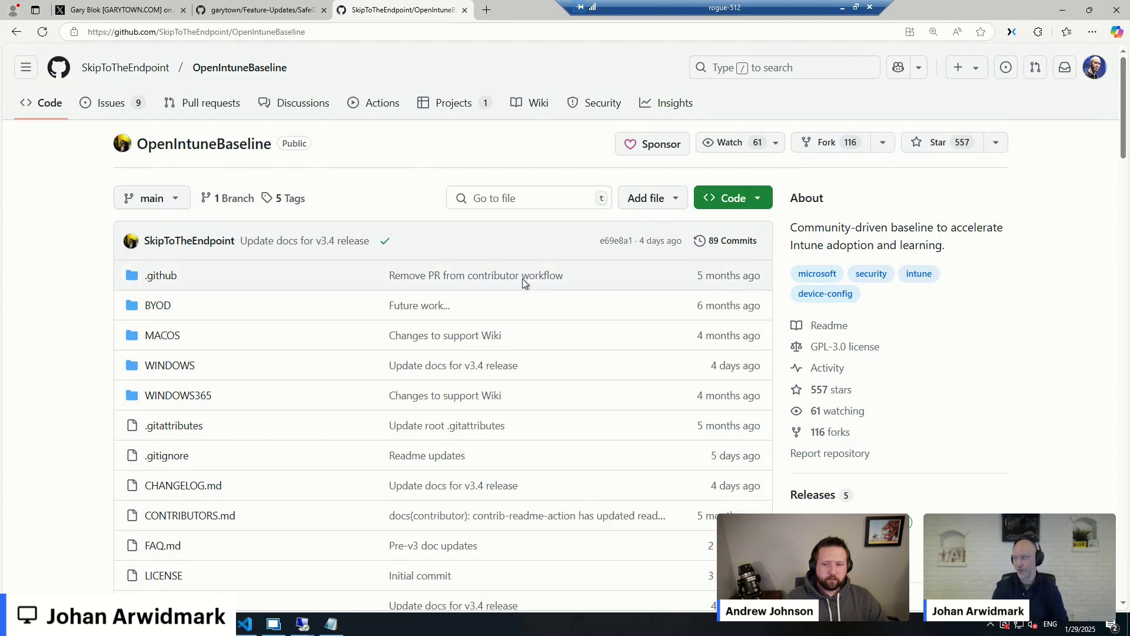
left_click(756, 198)
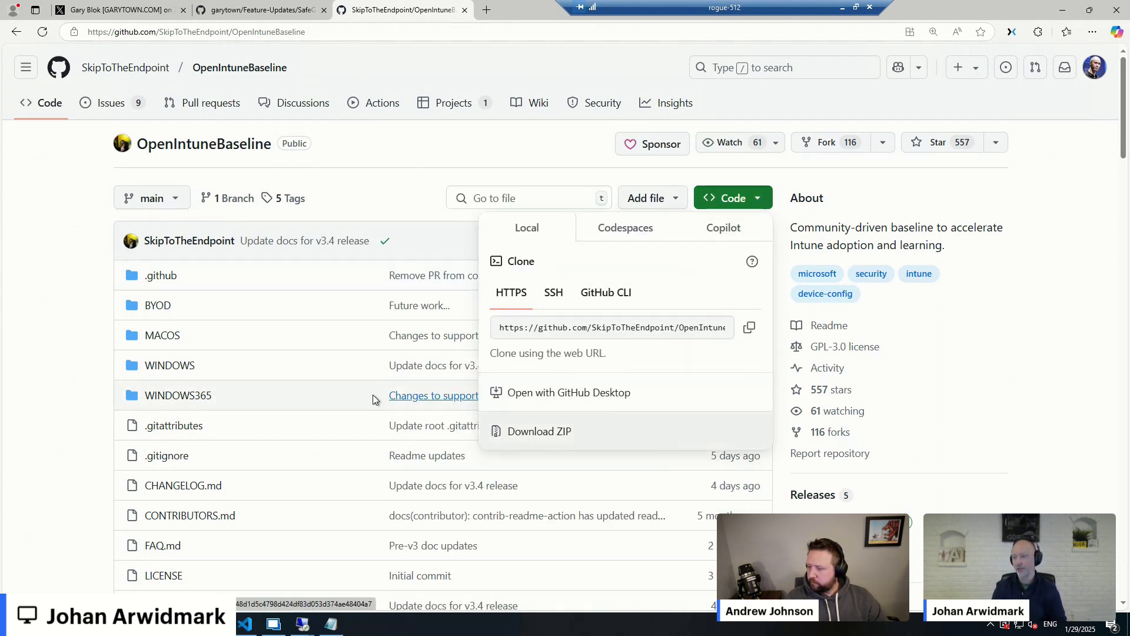
left_click(94, 401)
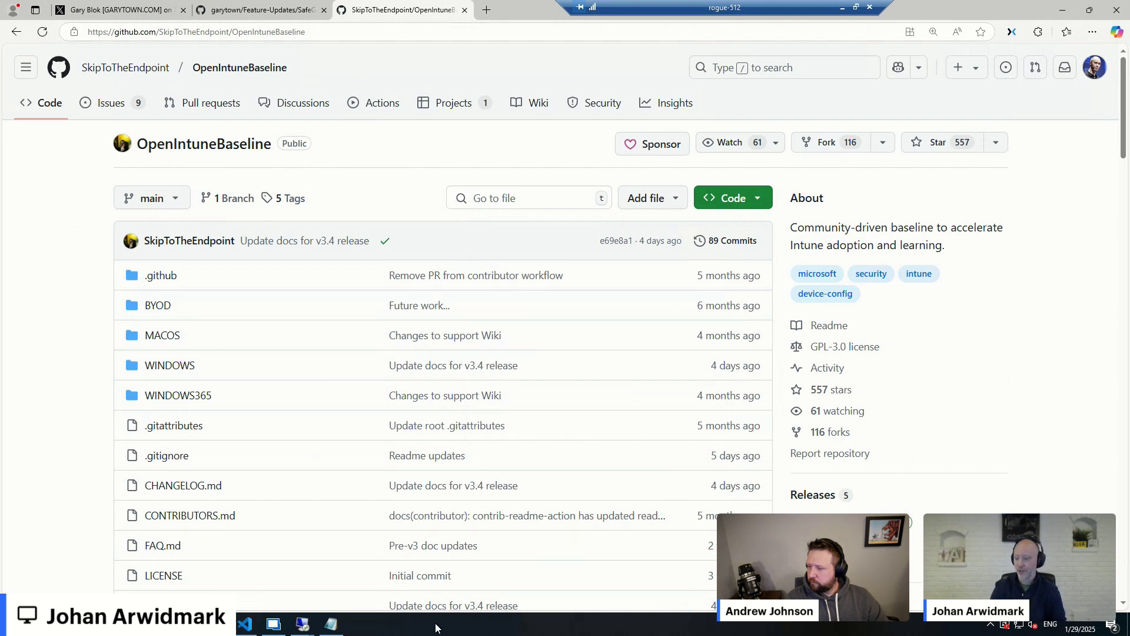
- Open Windows PowerShell and change into E:\Demo\Intune\IntuneManagement-v3.9.8
key("super+x")
key("i")
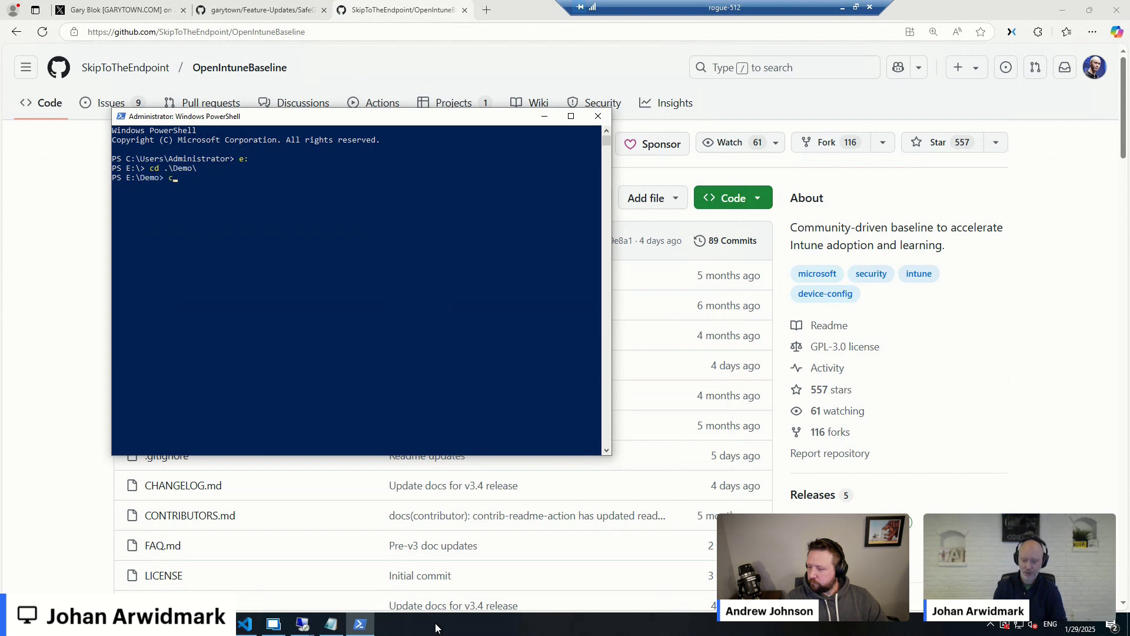
type("nt")
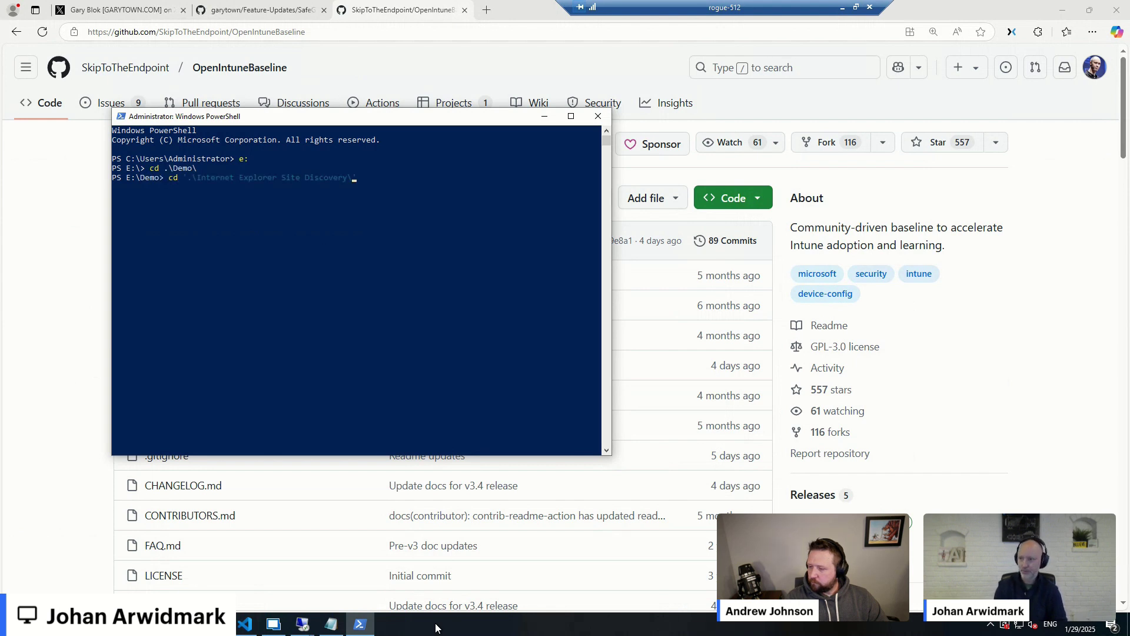
key("Tab")
key("Return")
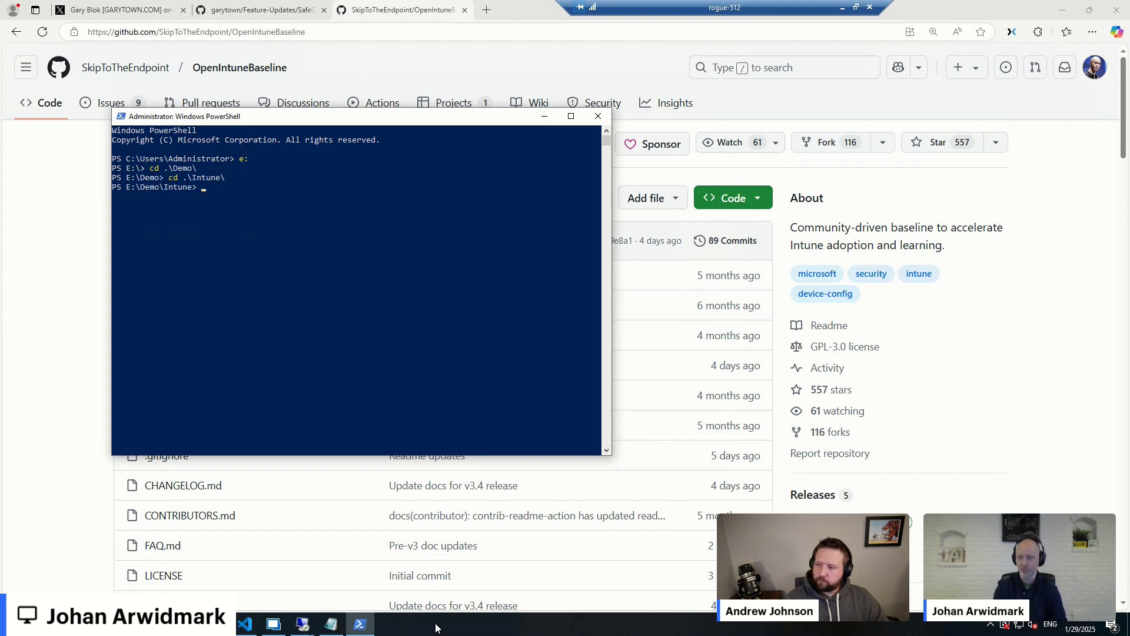
type("cd ")
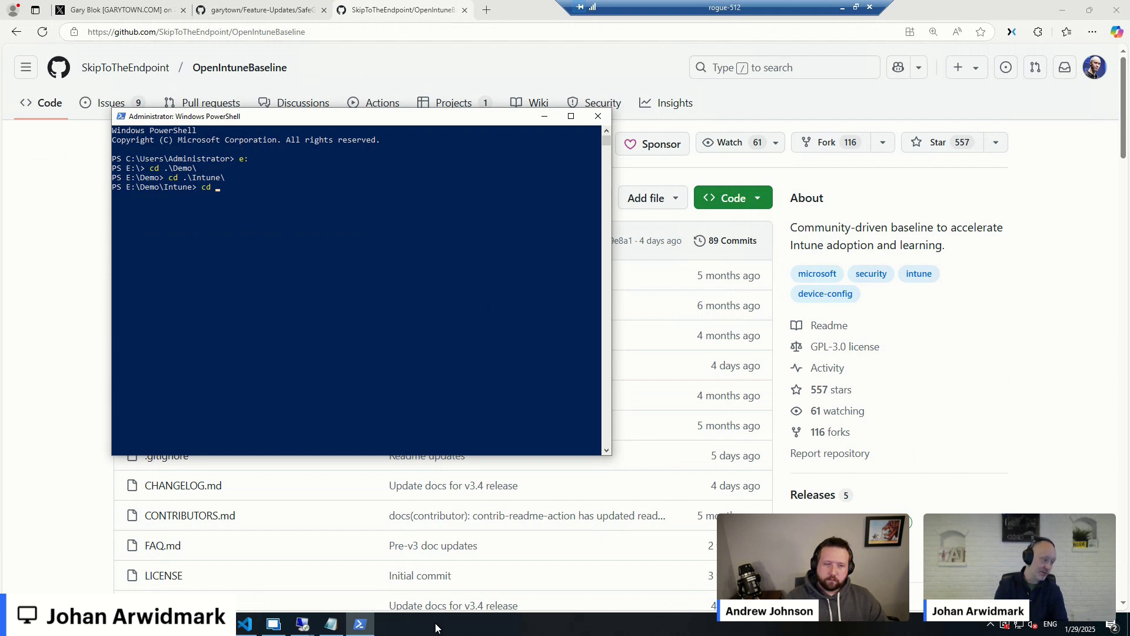
type("int")
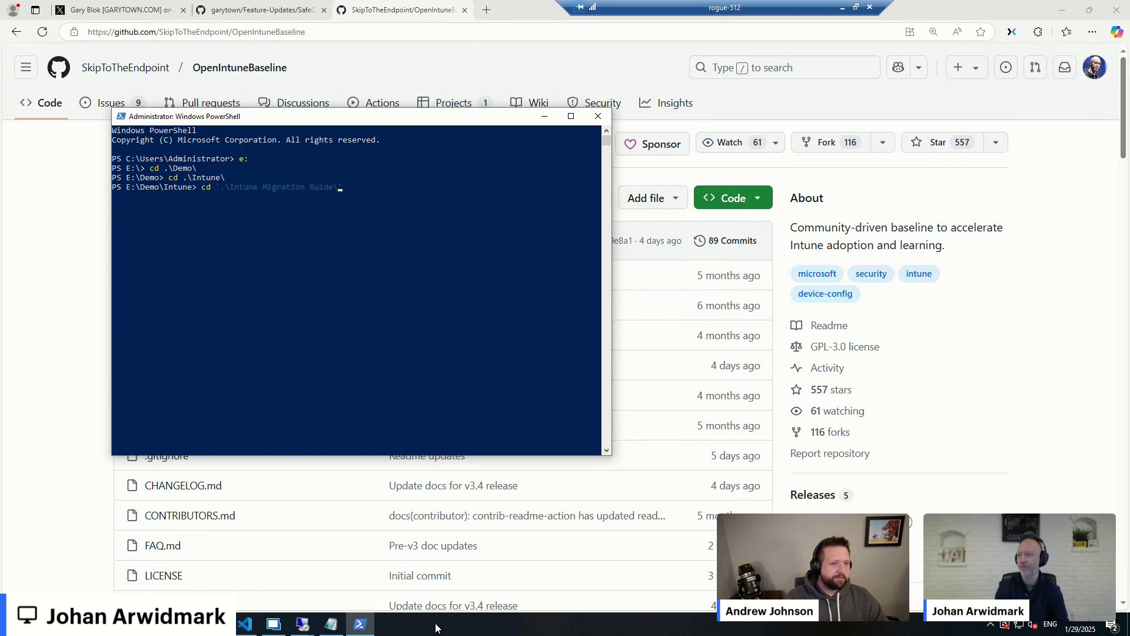
key("Tab")
key("Tab")
key("Tab")
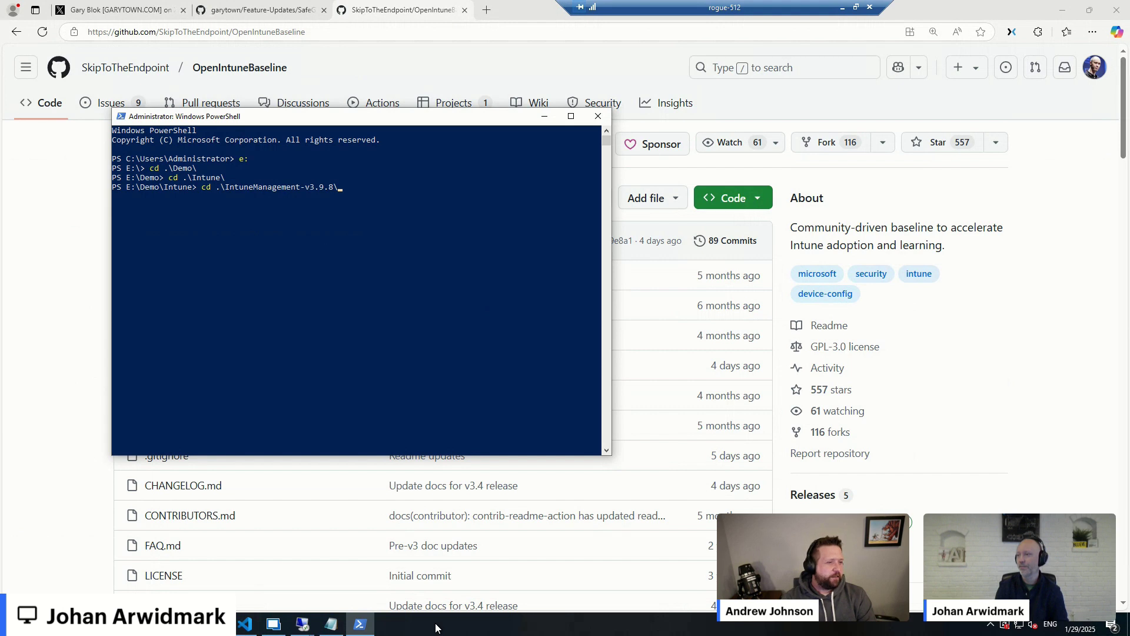
key("Return")
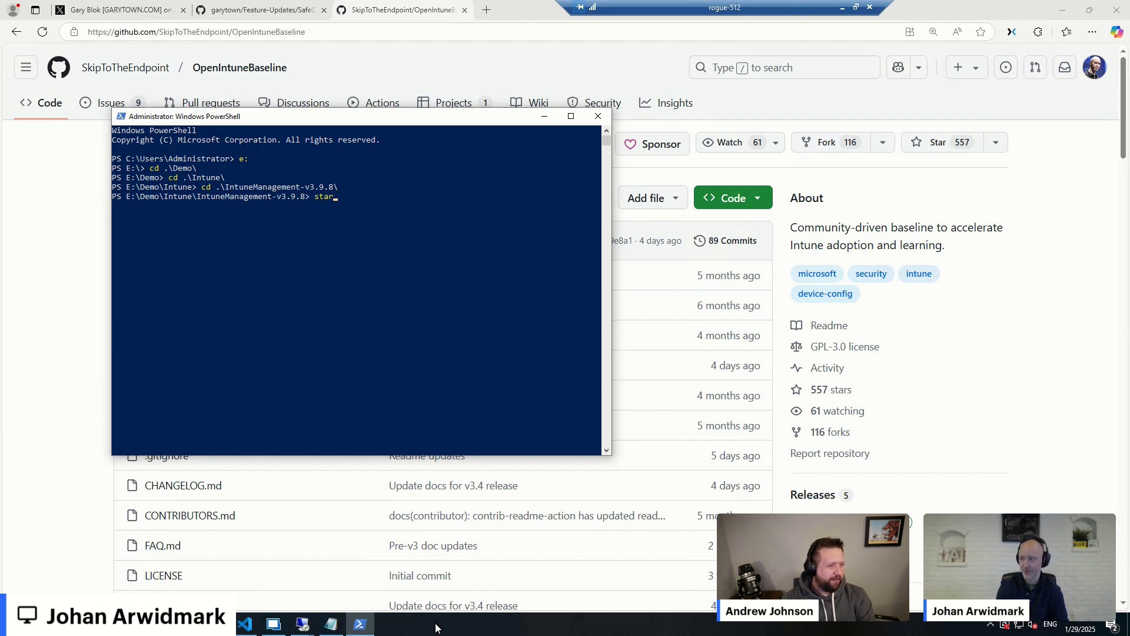
- Run the IntuneManagement launcher .cmd script to open Intune Manager
type("start")
key("Tab")
key("Tab")
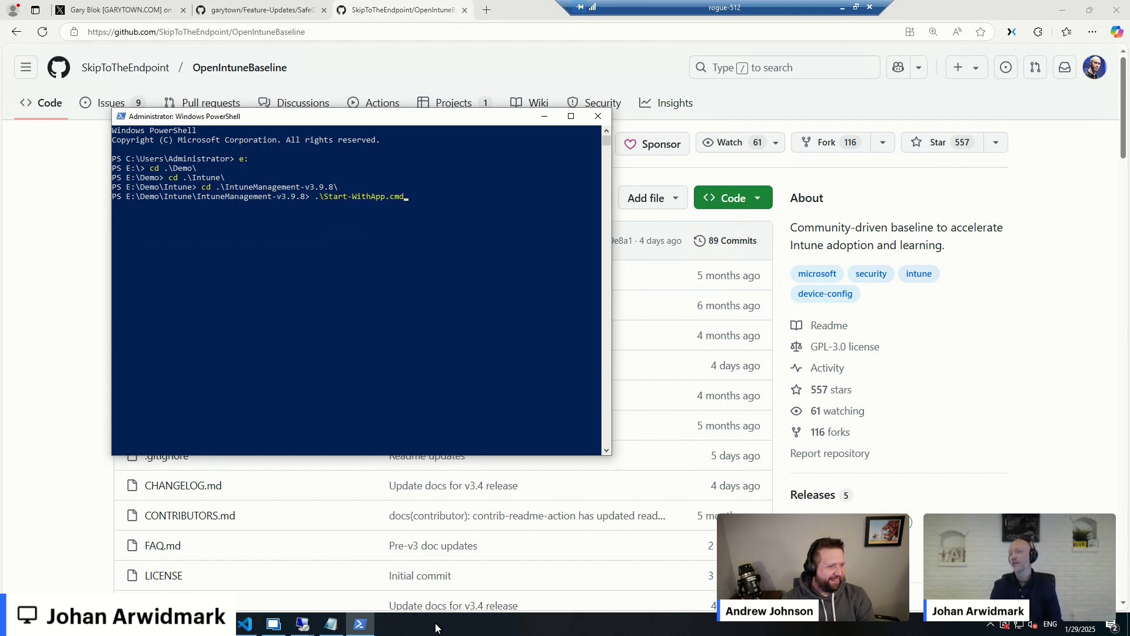
key("Return")
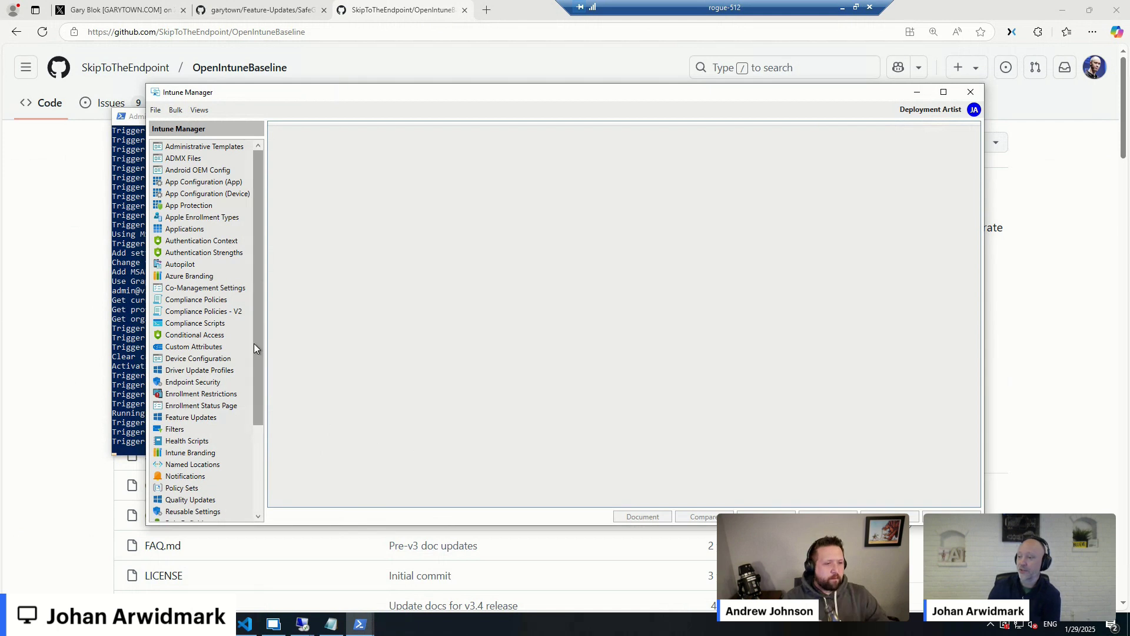
- List the Settings Catalog policies and start an import from the SettingsCatalog folder
left_click_drag(258, 351, 263, 442)
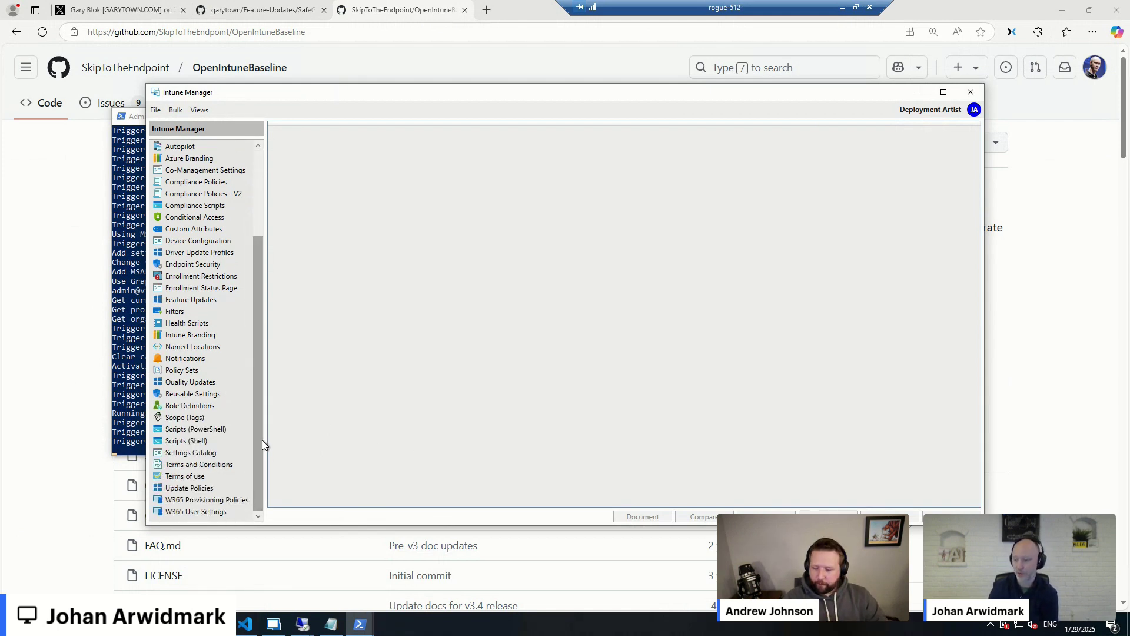
left_click(203, 452)
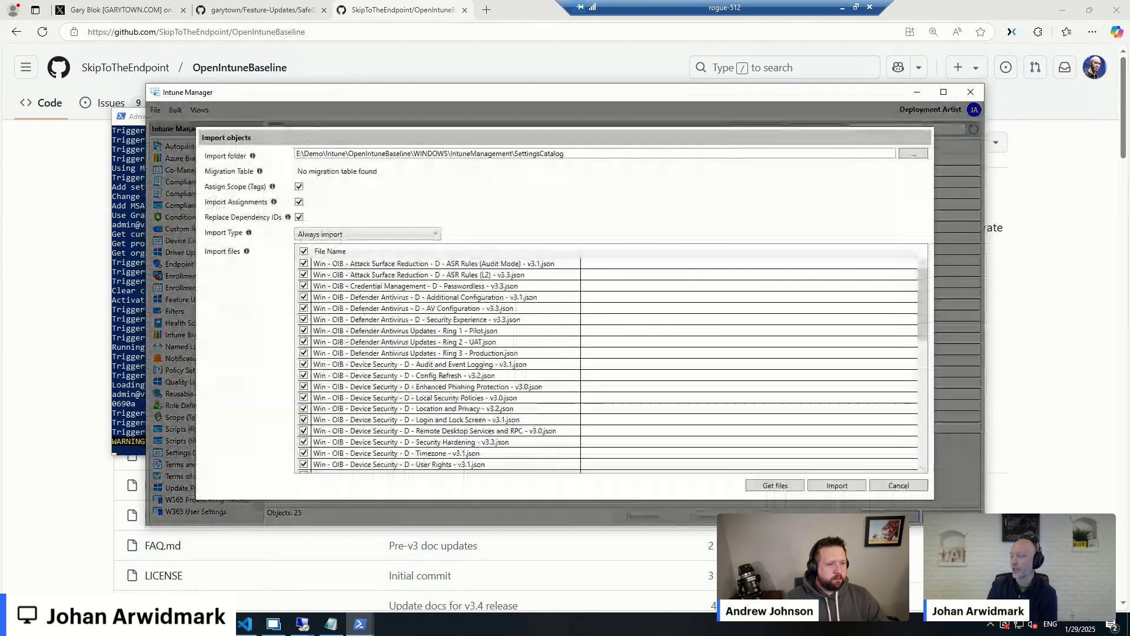
left_click(828, 516)
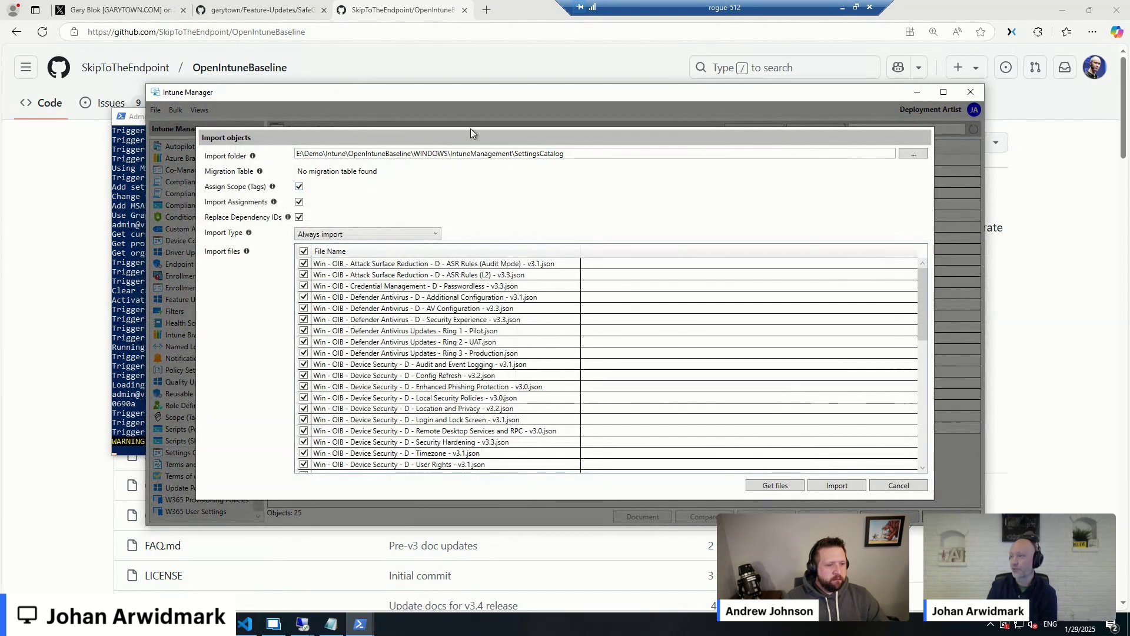
left_click(910, 153)
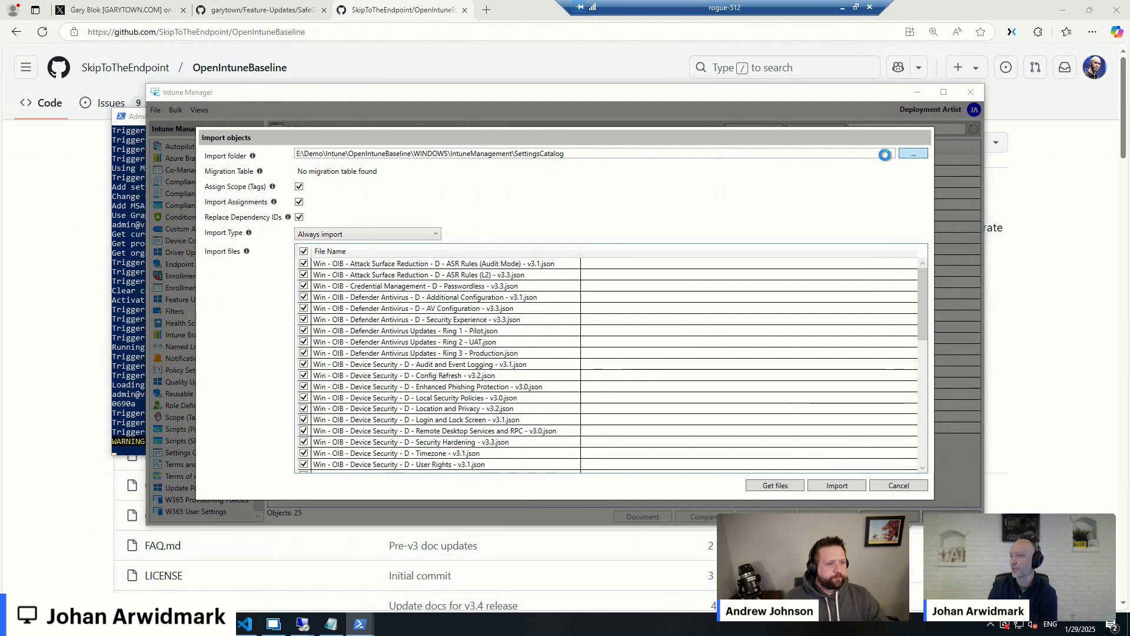
left_click(683, 403)
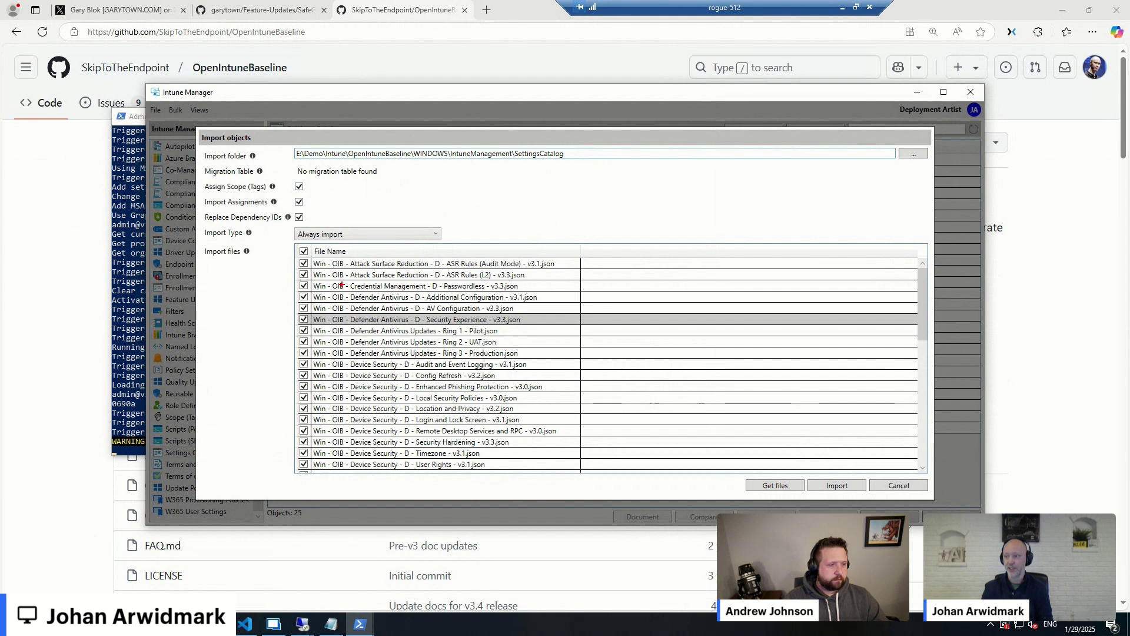
- Highlight the import-assignments and dependency-ID options and file list, then cancel the import
left_click_drag(576, 473, 605, 483)
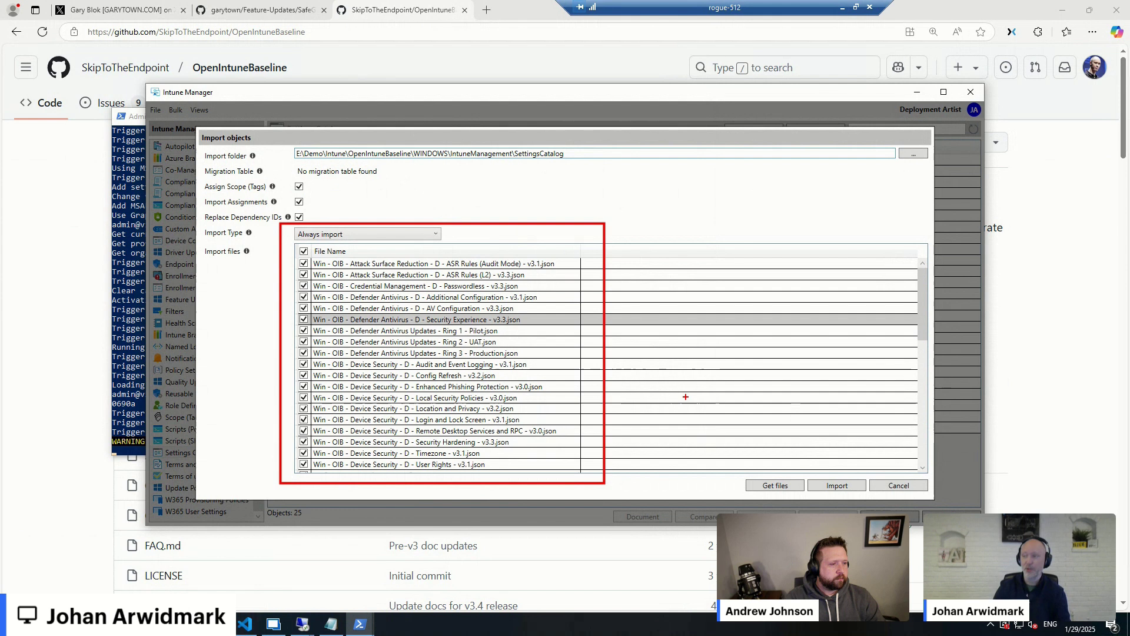
key("Escape")
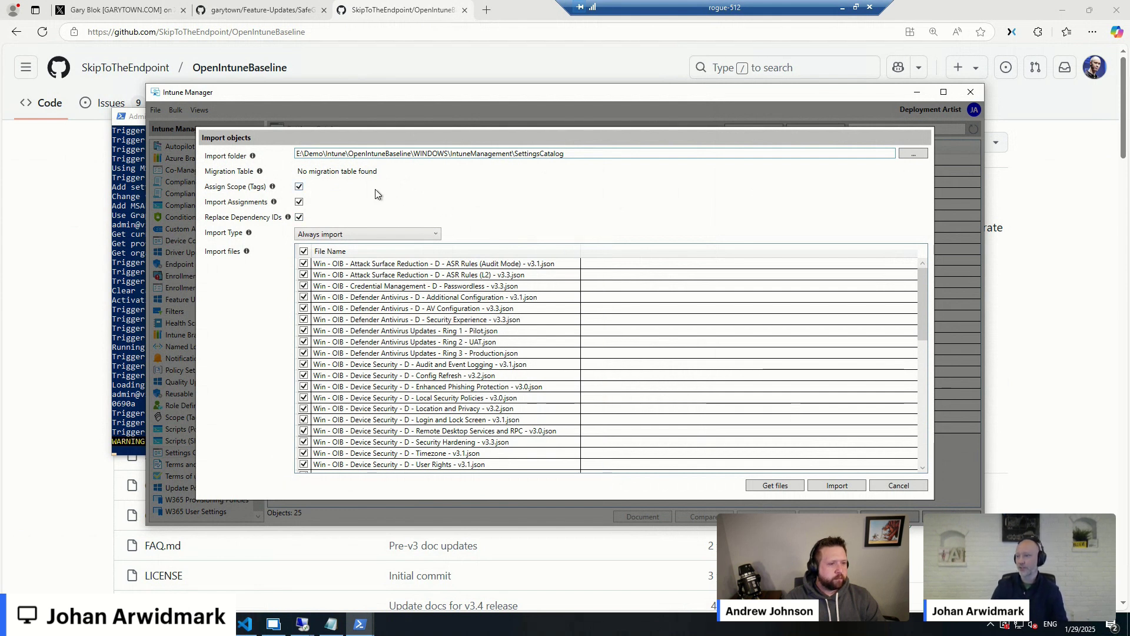
key("ctrl+2")
left_click_drag(304, 202, 416, 202)
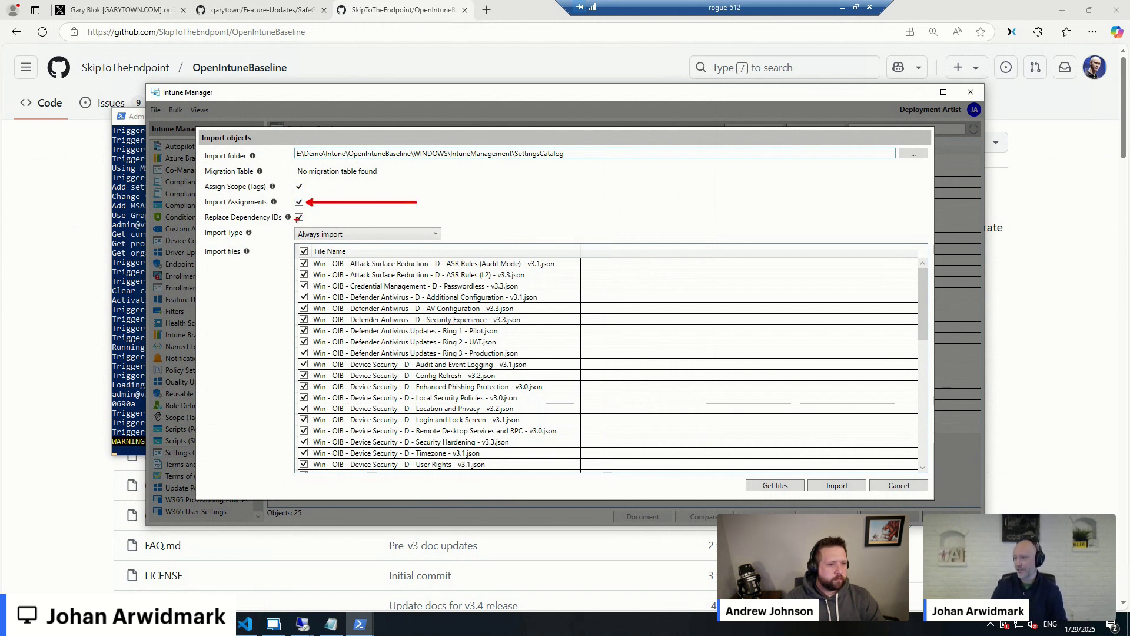
left_click_drag(309, 216, 434, 216)
key("Escape")
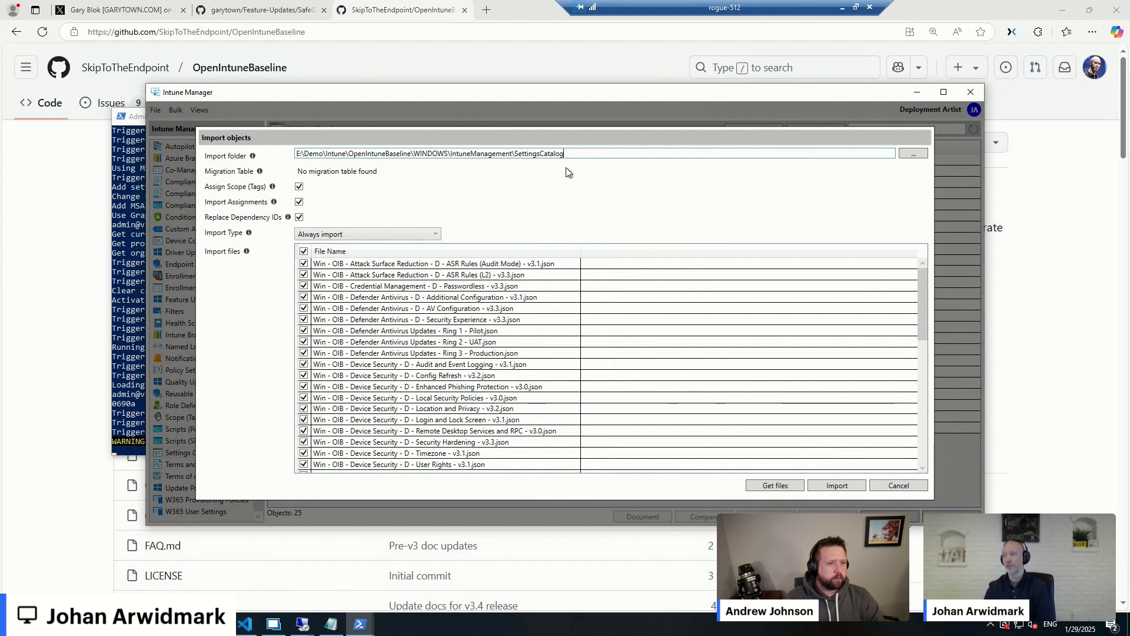
triple_click(579, 152)
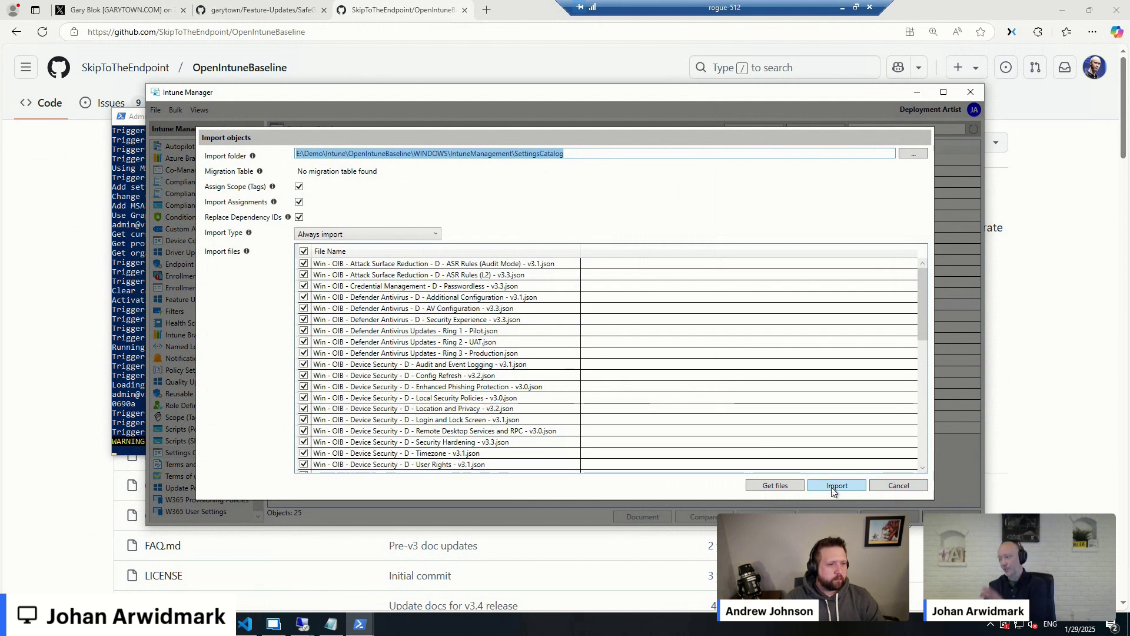
left_click(909, 483)
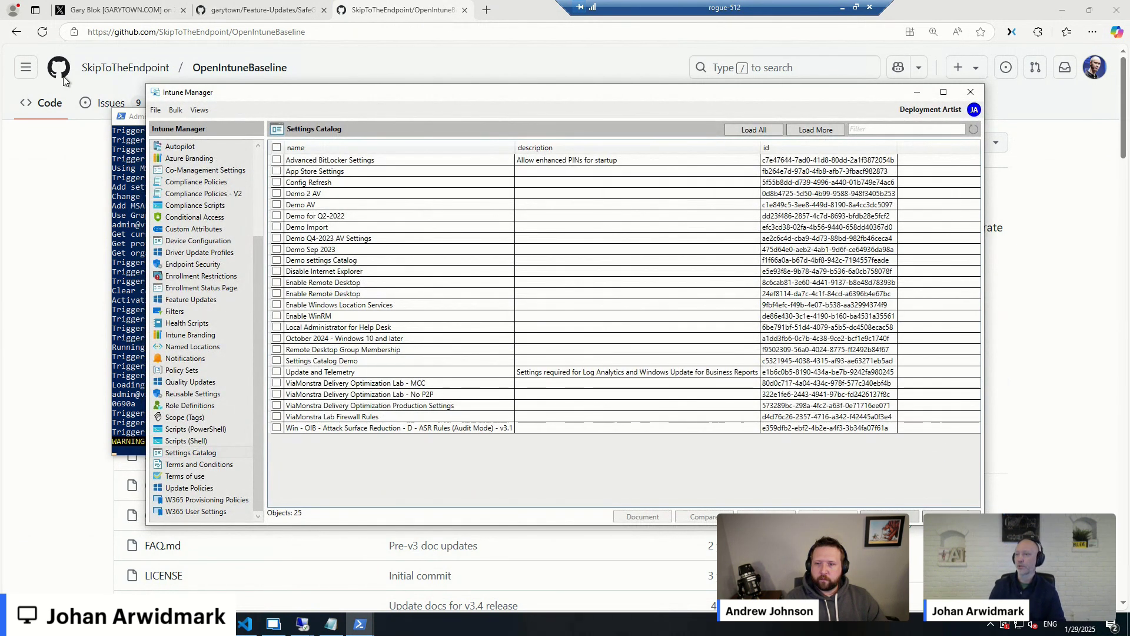
- Open the Intune admin center at intune.microsoft.com, signing in with the admin account
left_click(246, 31)
type("int")
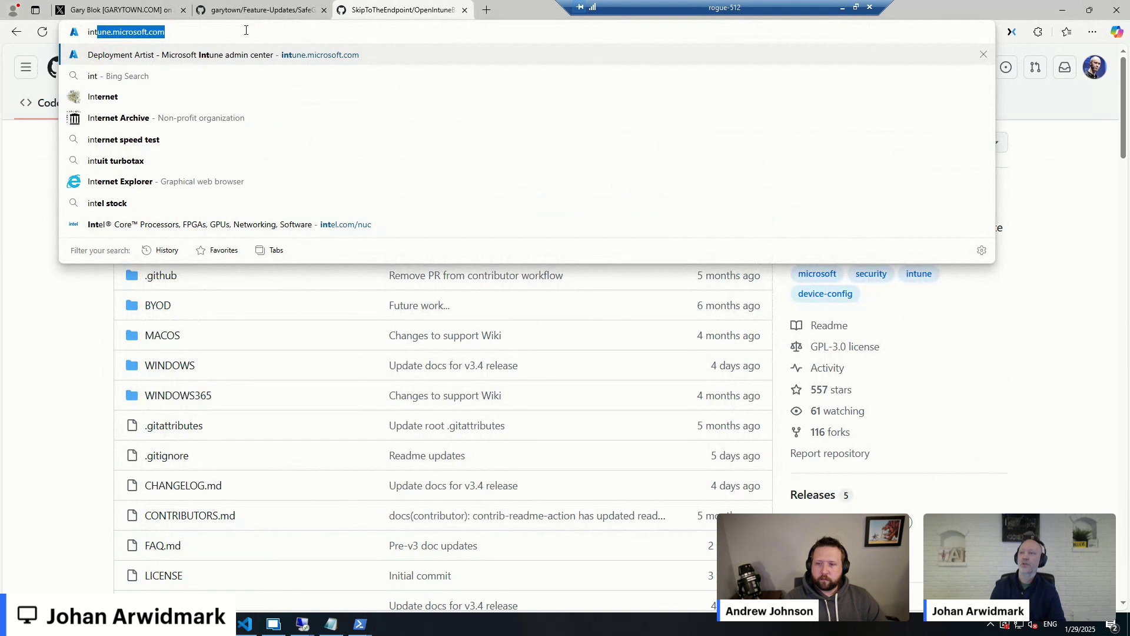
key("Return")
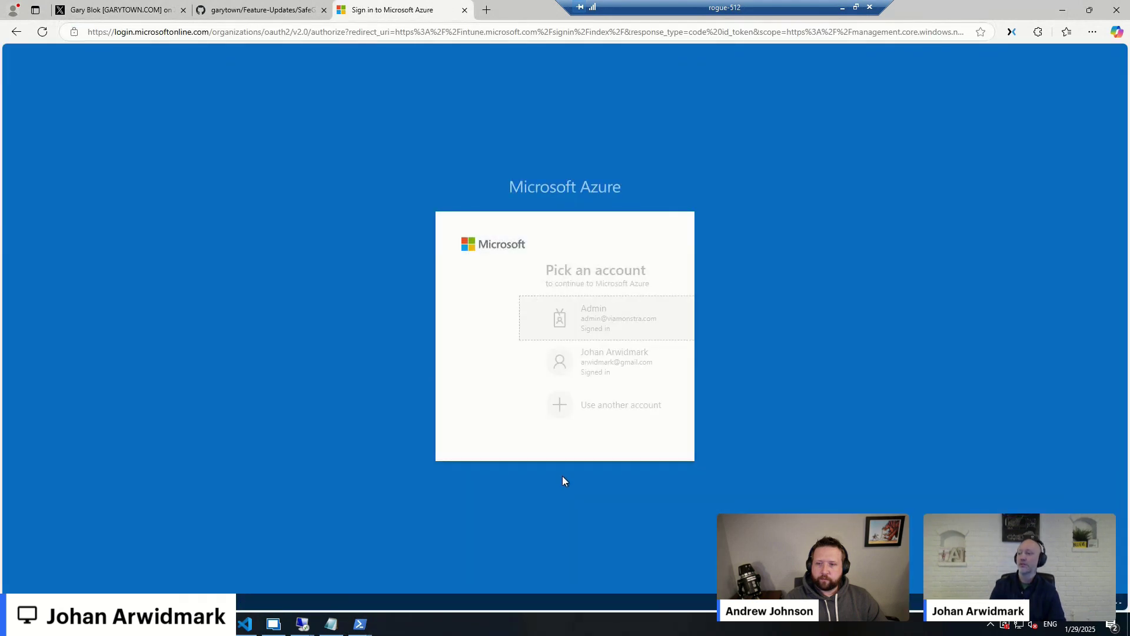
left_click(537, 330)
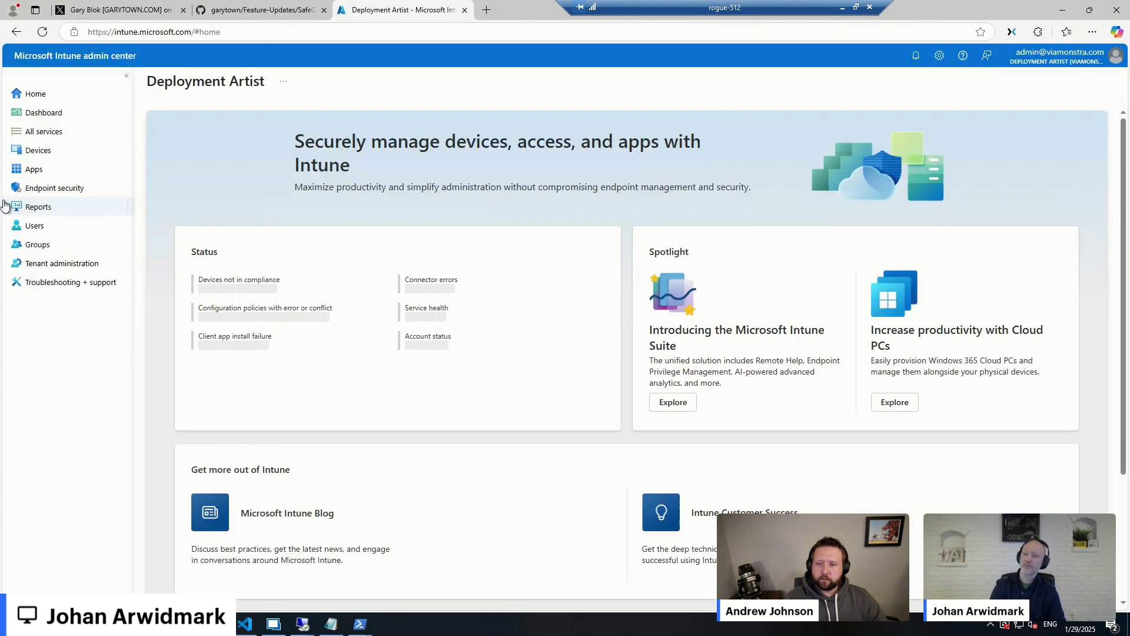
- Show Devices > Windows > Configuration and highlight the Win - OIB Settings catalog policies
left_click(57, 157)
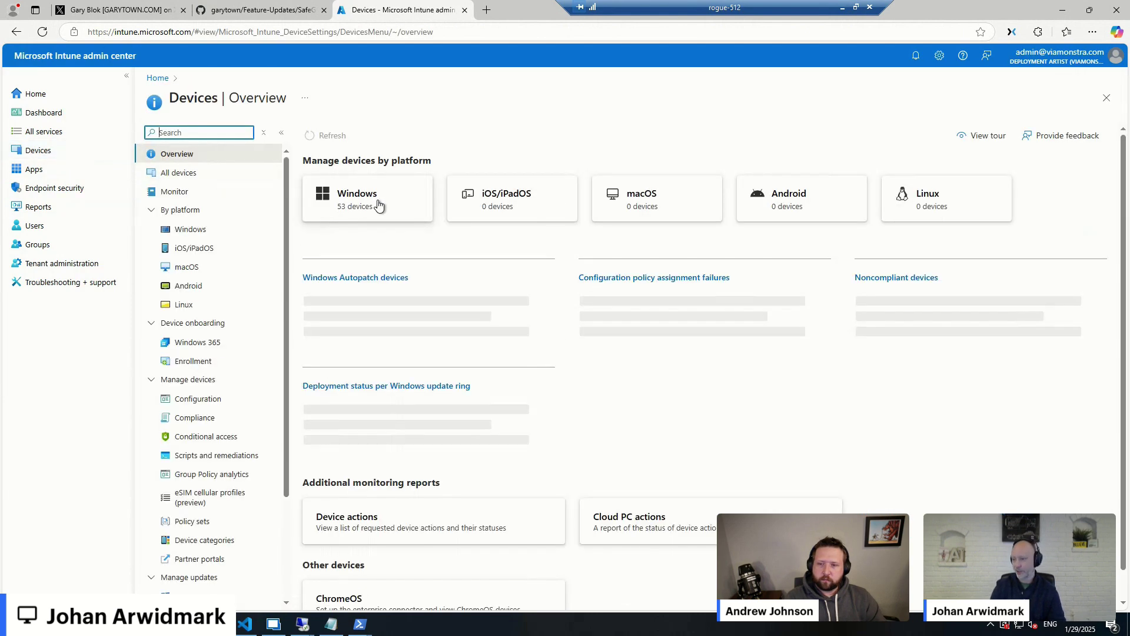
left_click(316, 213)
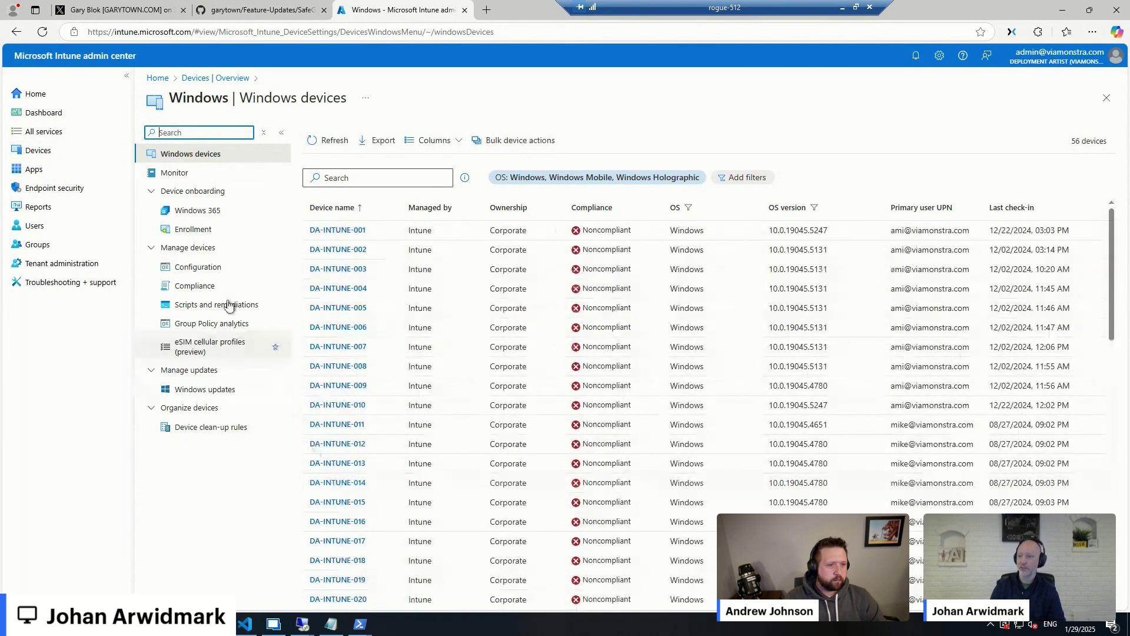
left_click(187, 266)
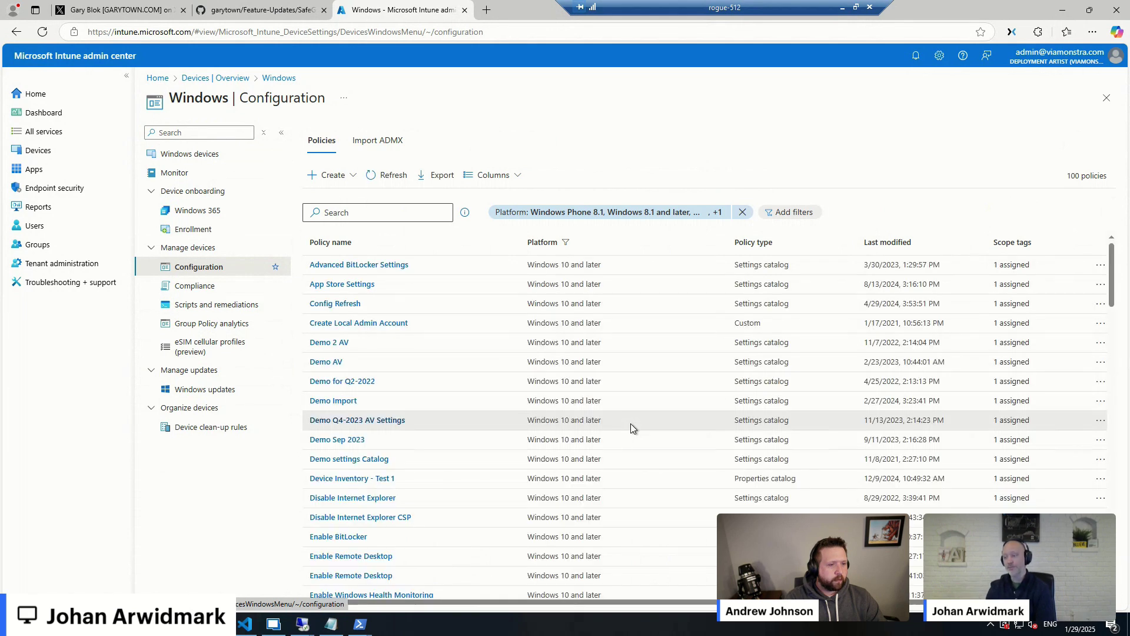
scroll(631, 406, "down", 15)
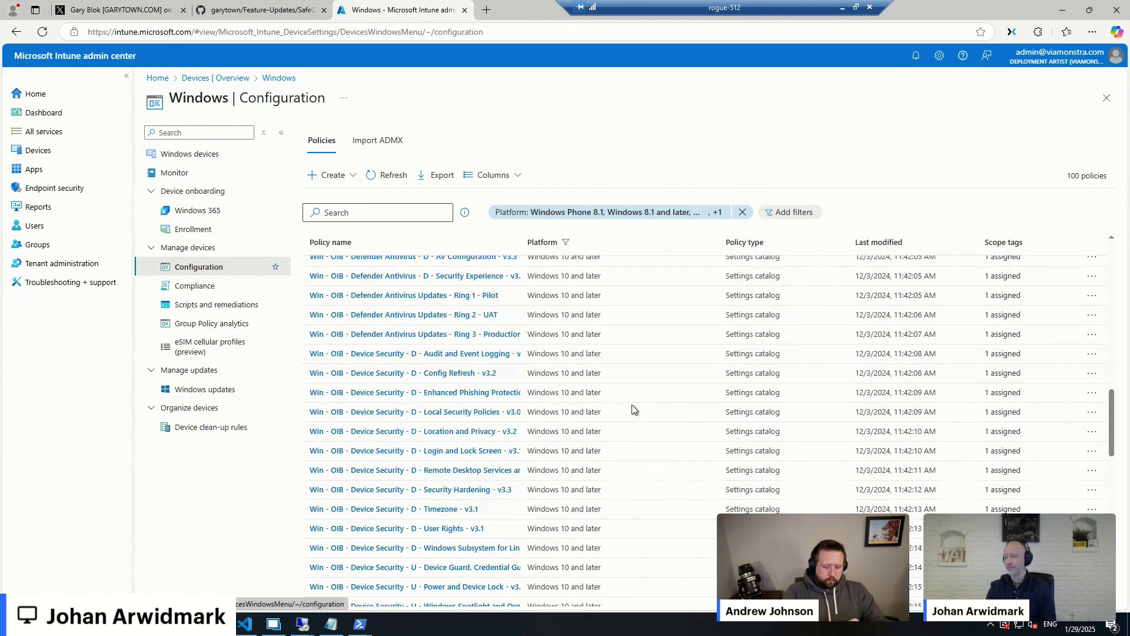
left_click_drag(299, 240, 559, 566)
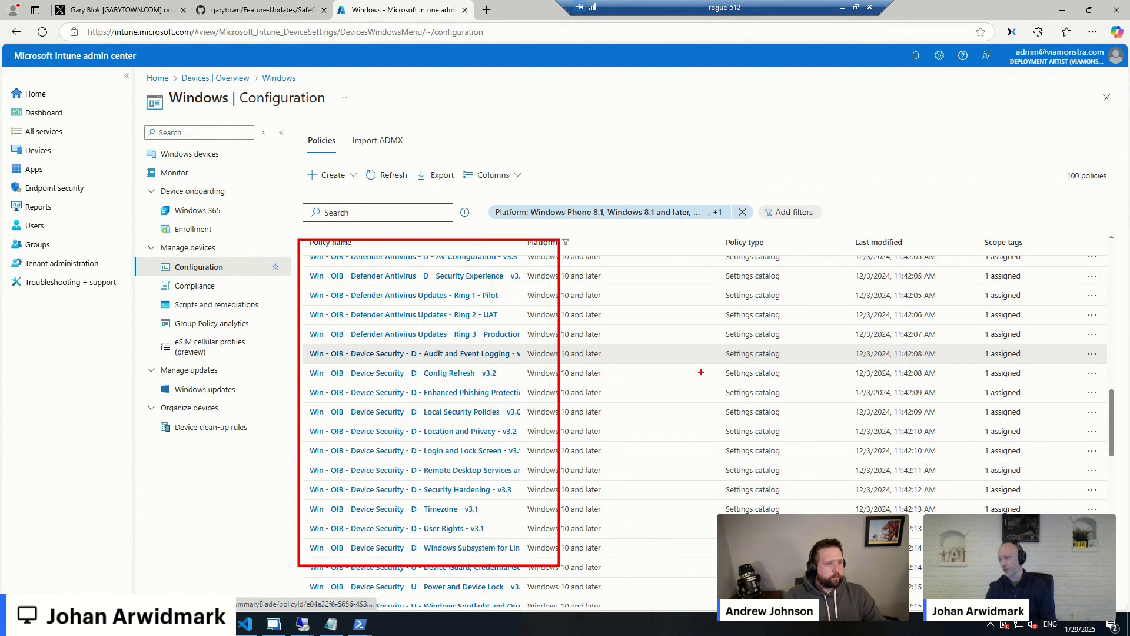
mouse_move(711, 254)
left_mouse_down()
mouse_move(836, 542)
mouse_move(826, 581)
left_mouse_up()
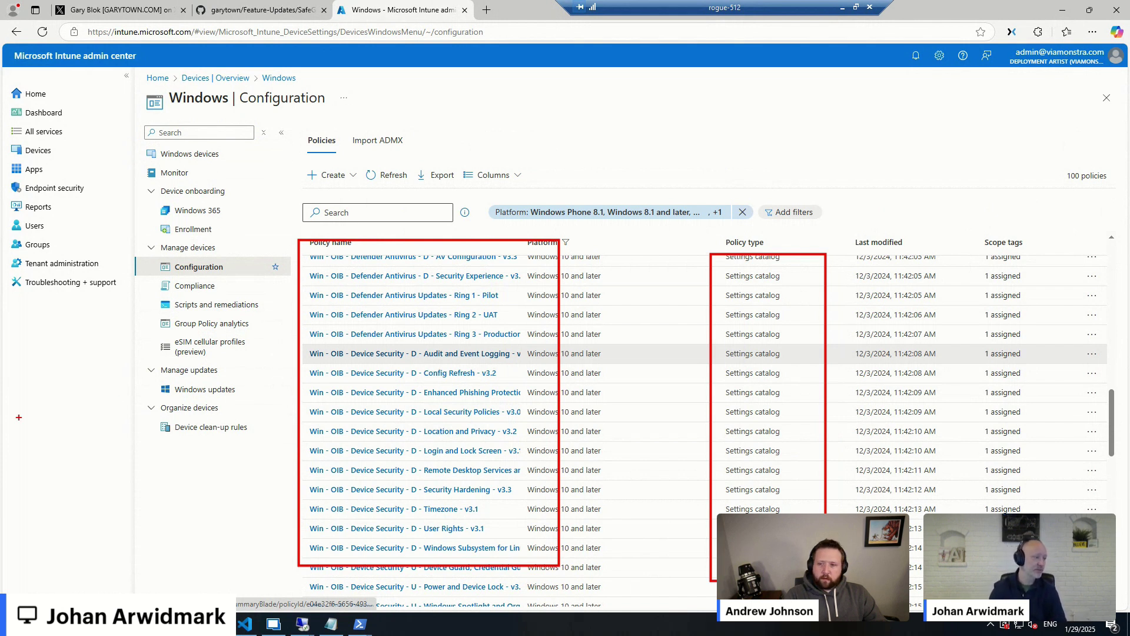
key("Escape")
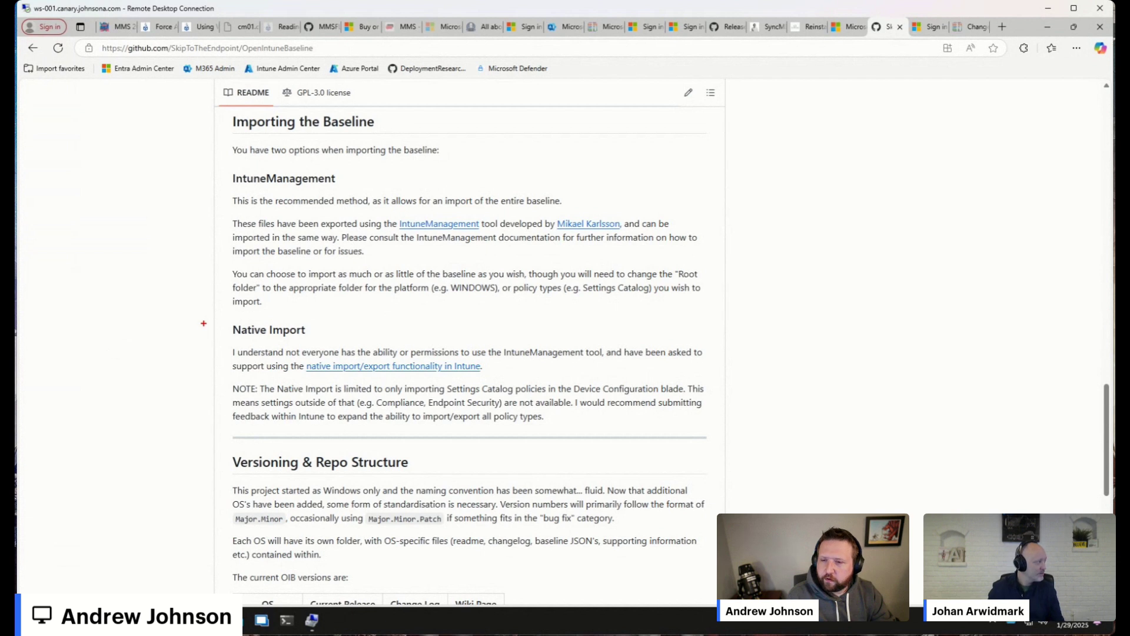
mouse_move(231, 317)
left_mouse_down()
mouse_move(253, 337)
mouse_move(718, 434)
left_mouse_up()
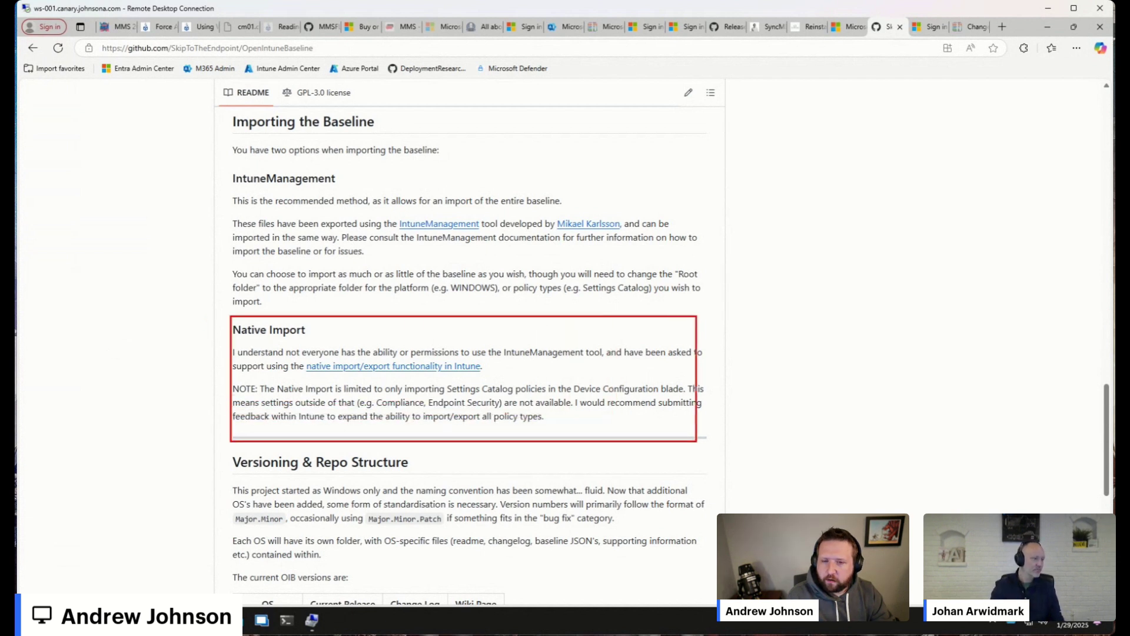